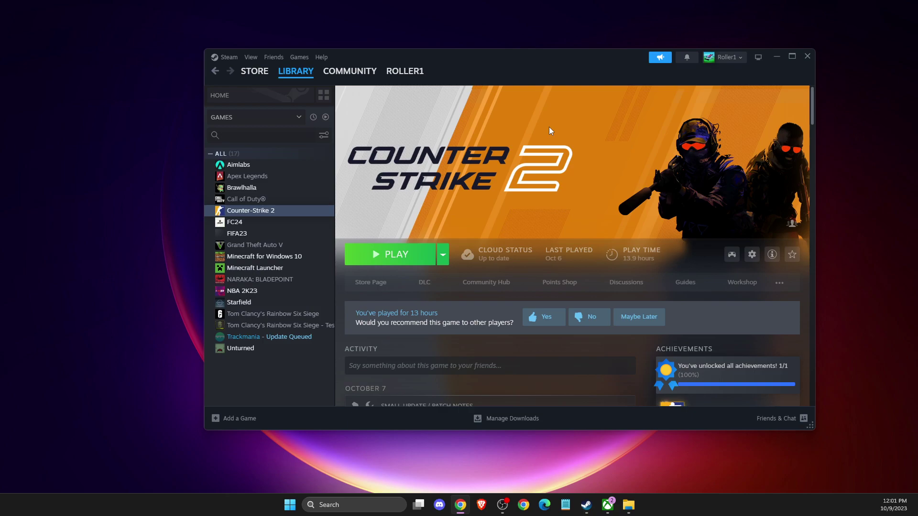
Step: Minimize Steam and open the Windows Defender Firewall control panel page from Windows Search
{"action": "left_click", "coordinate": [782, 58]}
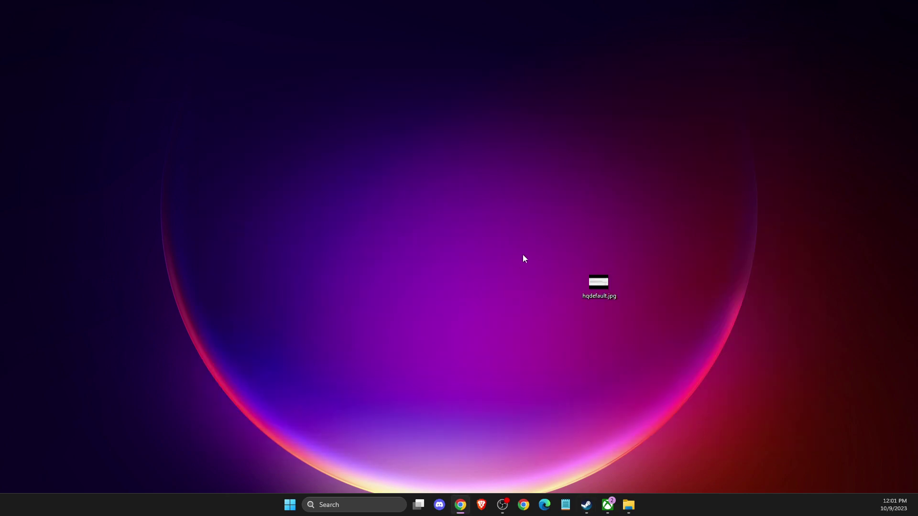
{"action": "left_click", "coordinate": [350, 505]}
{"action": "type", "text": "WINDO"}
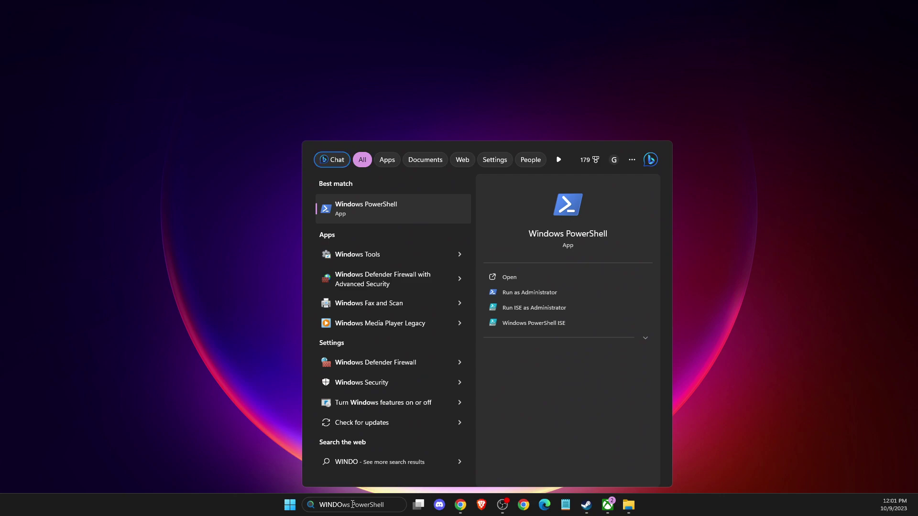
{"action": "type", "text": "WS DEF"}
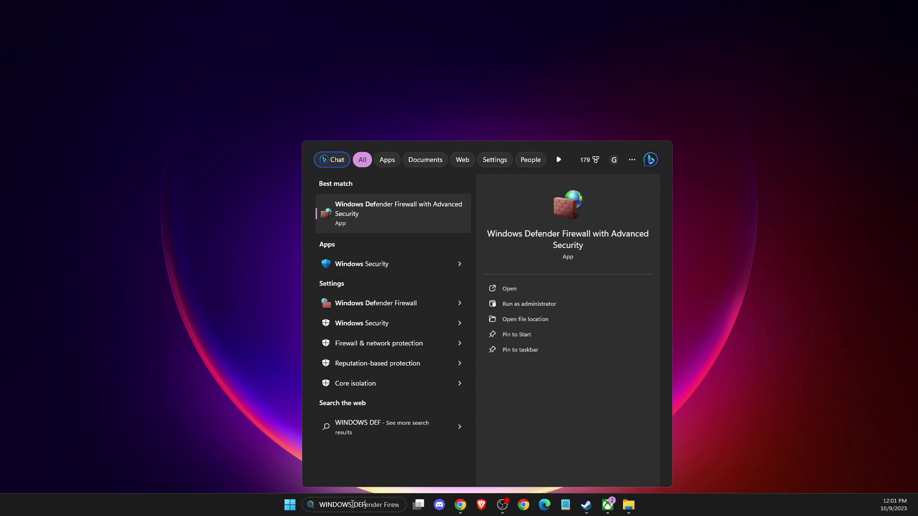
{"action": "left_click", "coordinate": [369, 306]}
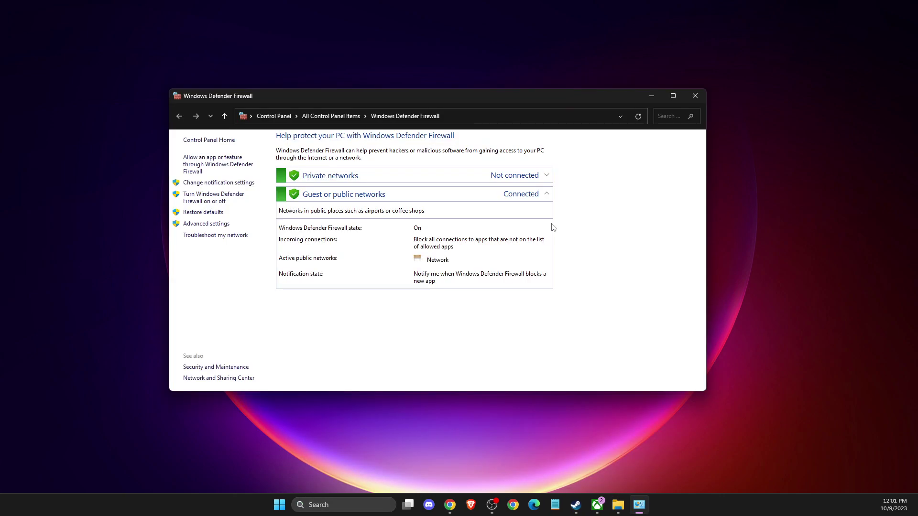
Step: Open the firewall's allowed apps list and find the cs2 entry
{"action": "left_click", "coordinate": [204, 164]}
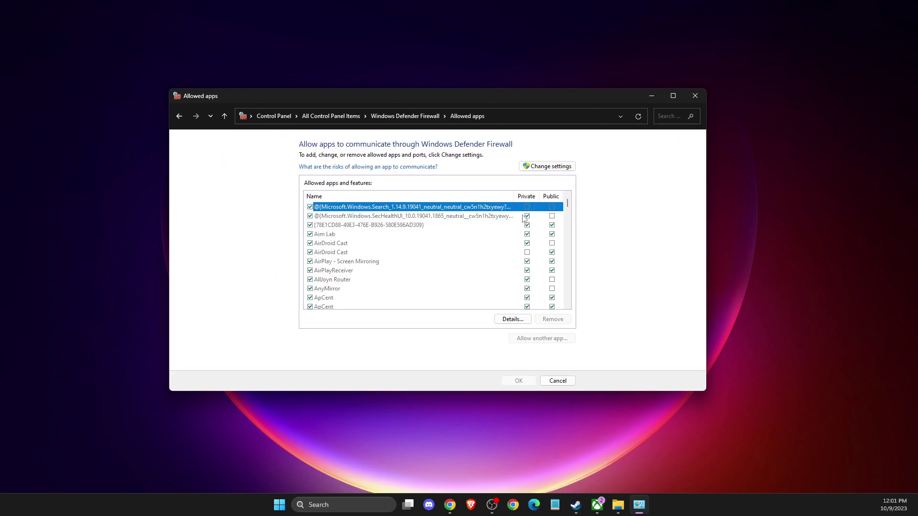
{"action": "left_click", "coordinate": [375, 237]}
{"action": "key", "text": "c"}
{"action": "key", "text": "Down"}
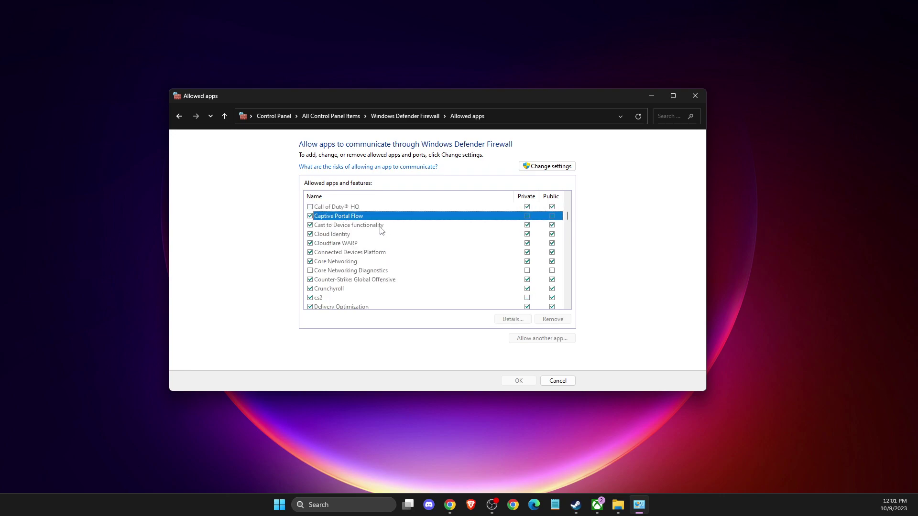
{"action": "key", "text": "Down"}
{"action": "key", "text": "Down"}
{"action": "key", "text": "Down"}
{"action": "key", "text": "Down"}
{"action": "key", "text": "Down"}
{"action": "key", "text": "Down"}
{"action": "key", "text": "Down"}
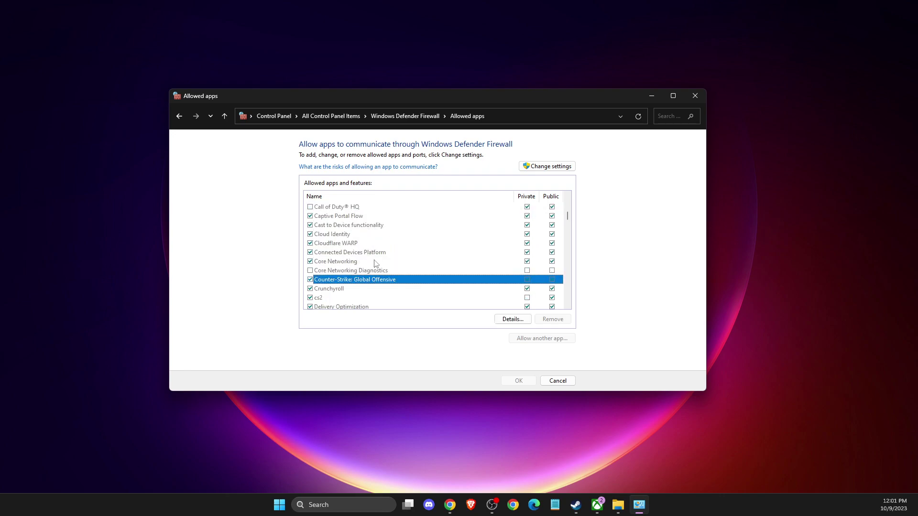
{"action": "left_click", "coordinate": [319, 299]}
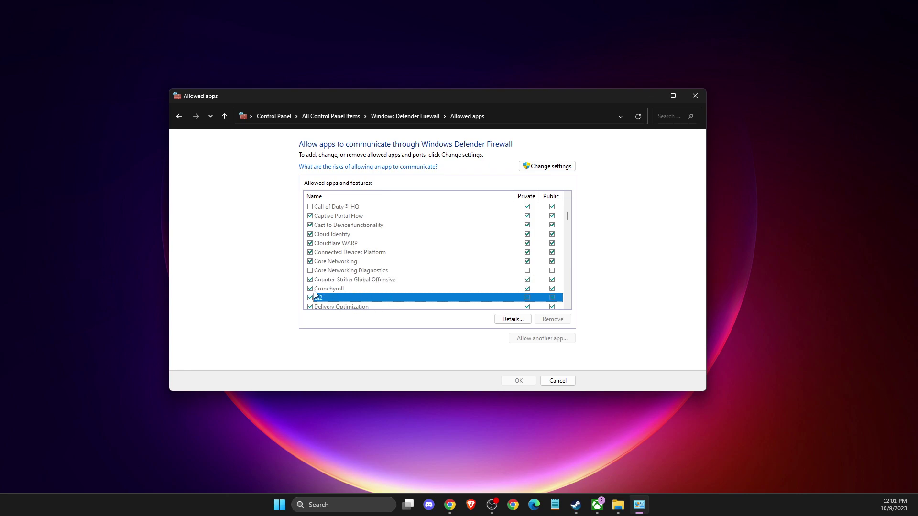
Step: Unlock the list, allow cs2 on Private and Public, and start browsing for another app
{"action": "scroll", "coordinate": [486, 285], "scroll_direction": "down", "scroll_amount": 3}
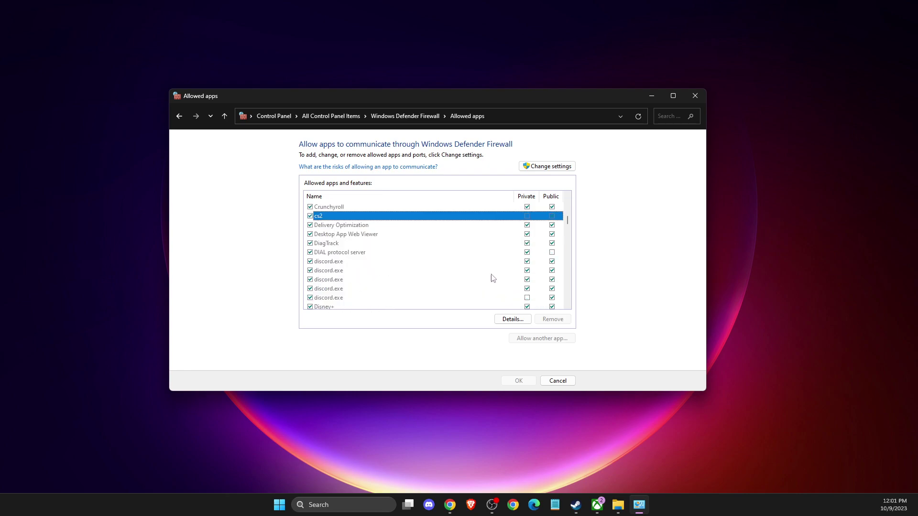
{"action": "left_click", "coordinate": [529, 223]}
{"action": "left_click", "coordinate": [523, 216]}
{"action": "left_click", "coordinate": [550, 166]}
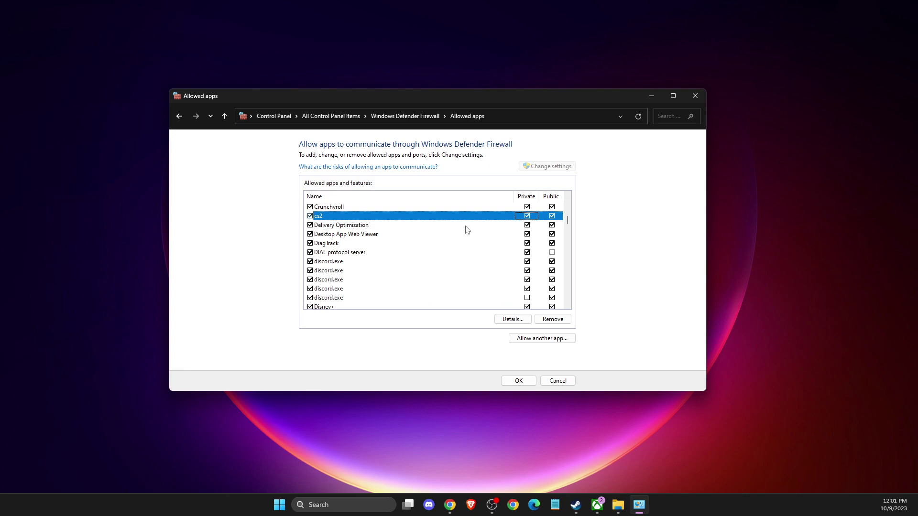
{"action": "left_click", "coordinate": [539, 340]}
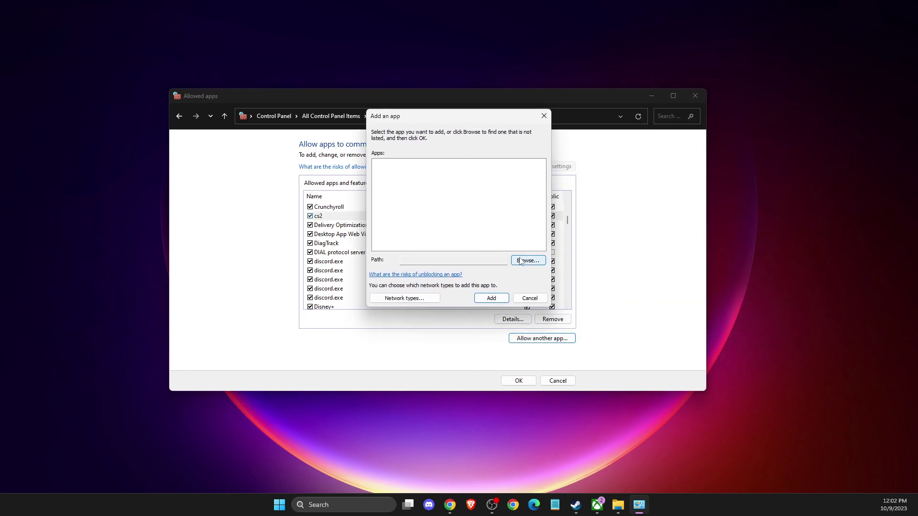
{"action": "left_click", "coordinate": [525, 261]}
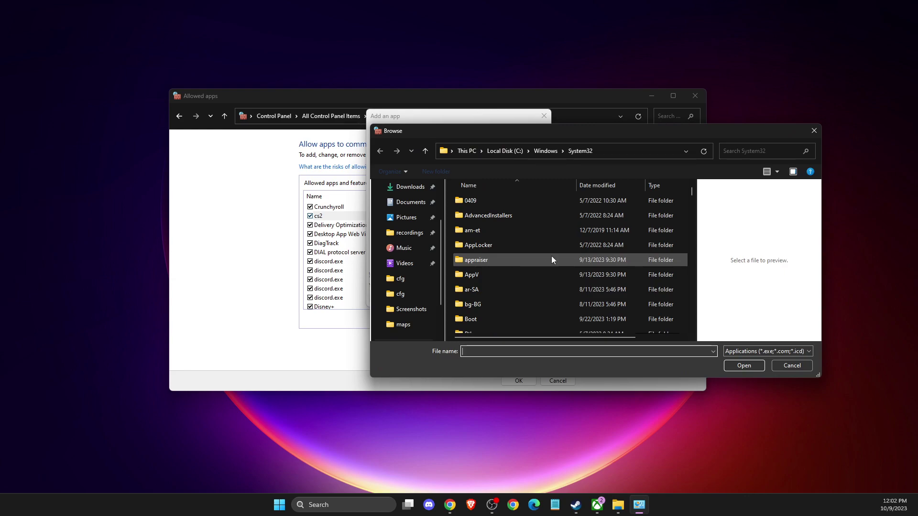
Step: In the app browser, go to C:\Program Files (x86) and scroll through its folders
{"action": "left_click", "coordinate": [502, 152]}
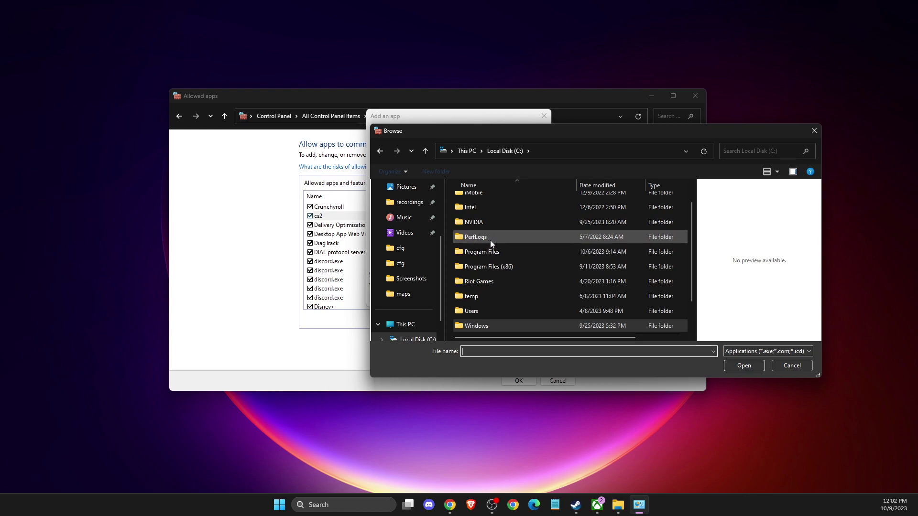
{"action": "double_click", "coordinate": [496, 266]}
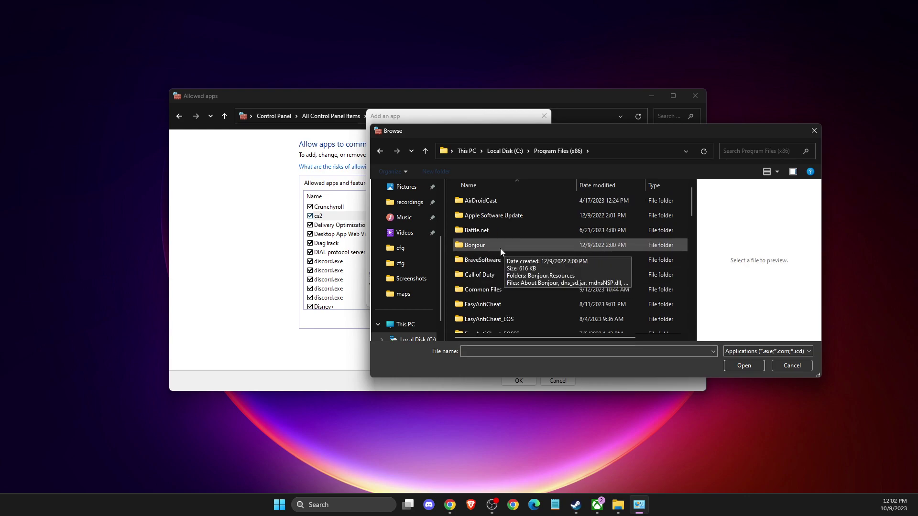
{"action": "scroll", "coordinate": [500, 248], "scroll_direction": "down", "scroll_amount": 2}
{"action": "scroll", "coordinate": [498, 244], "scroll_direction": "down", "scroll_amount": 1}
{"action": "scroll", "coordinate": [498, 243], "scroll_direction": "up", "scroll_amount": 2}
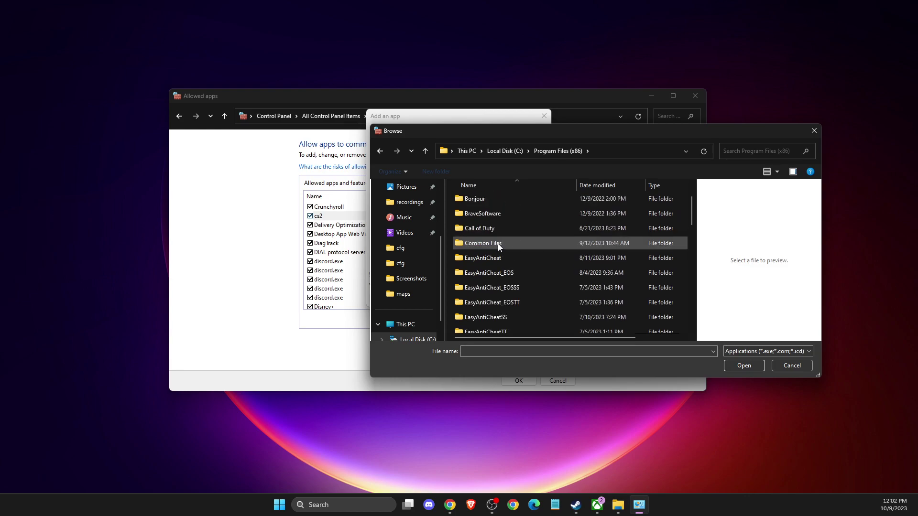
{"action": "scroll", "coordinate": [497, 243], "scroll_direction": "up", "scroll_amount": 1}
{"action": "scroll", "coordinate": [505, 247], "scroll_direction": "down", "scroll_amount": 2}
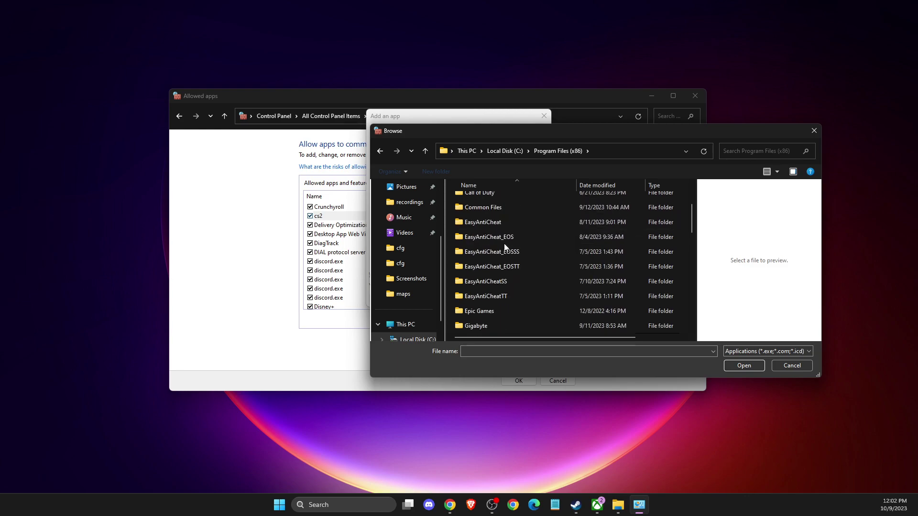
{"action": "scroll", "coordinate": [504, 247], "scroll_direction": "down", "scroll_amount": 2}
{"action": "scroll", "coordinate": [504, 246], "scroll_direction": "up", "scroll_amount": 4}
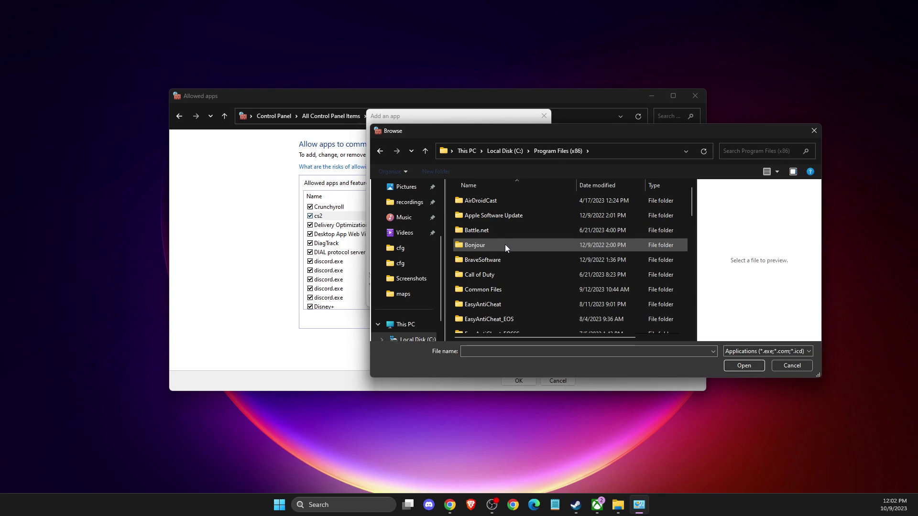
{"action": "scroll", "coordinate": [502, 245], "scroll_direction": "down", "scroll_amount": 5}
Step: Open the Steam folder and look through its contents
{"action": "double_click", "coordinate": [477, 200]}
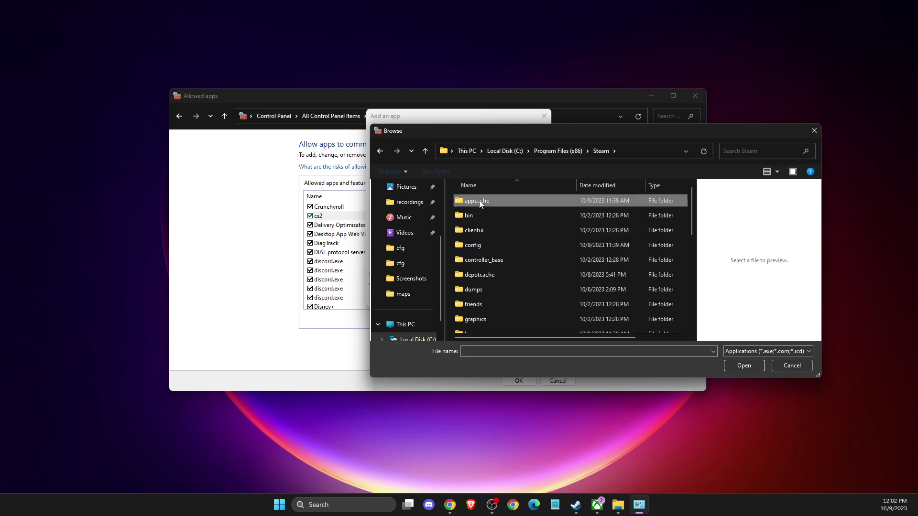
{"action": "scroll", "coordinate": [500, 244], "scroll_direction": "down", "scroll_amount": 1}
{"action": "scroll", "coordinate": [487, 239], "scroll_direction": "up", "scroll_amount": 1}
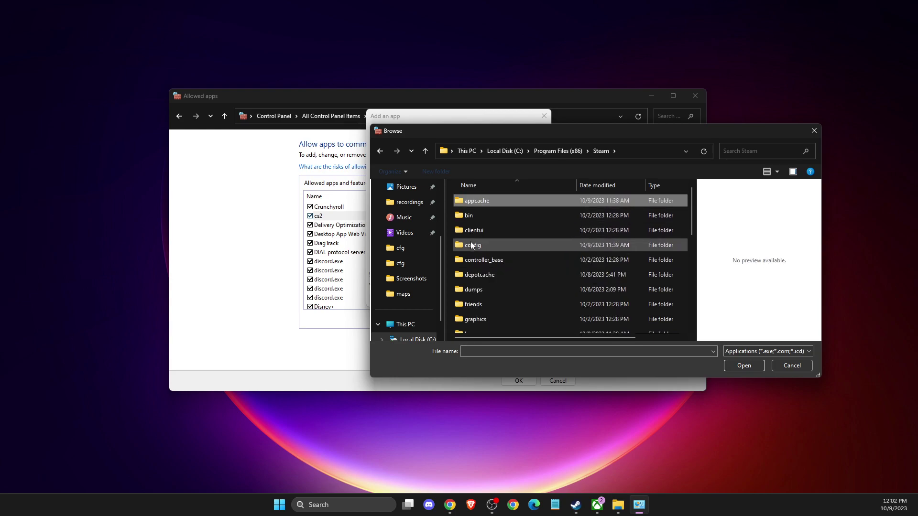
{"action": "scroll", "coordinate": [479, 257], "scroll_direction": "down", "scroll_amount": 3}
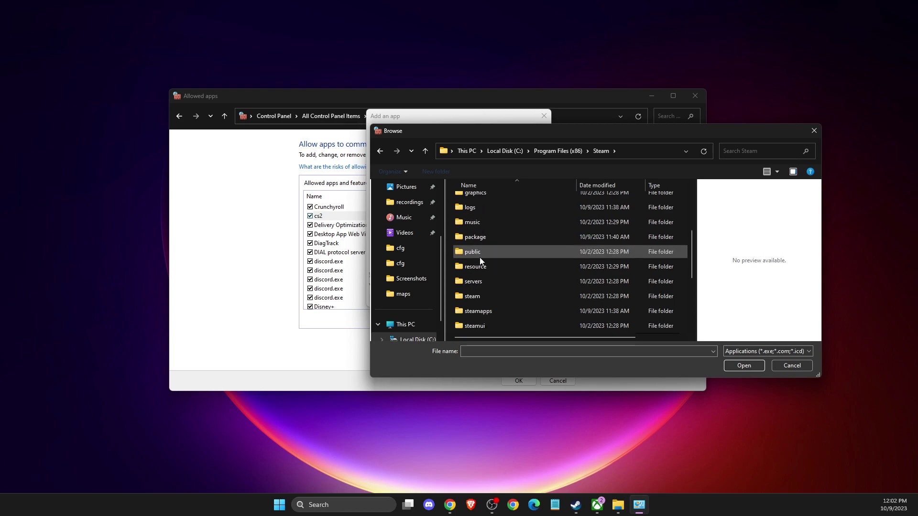
{"action": "scroll", "coordinate": [481, 257], "scroll_direction": "down", "scroll_amount": 3}
{"action": "scroll", "coordinate": [504, 276], "scroll_direction": "up", "scroll_amount": 6}
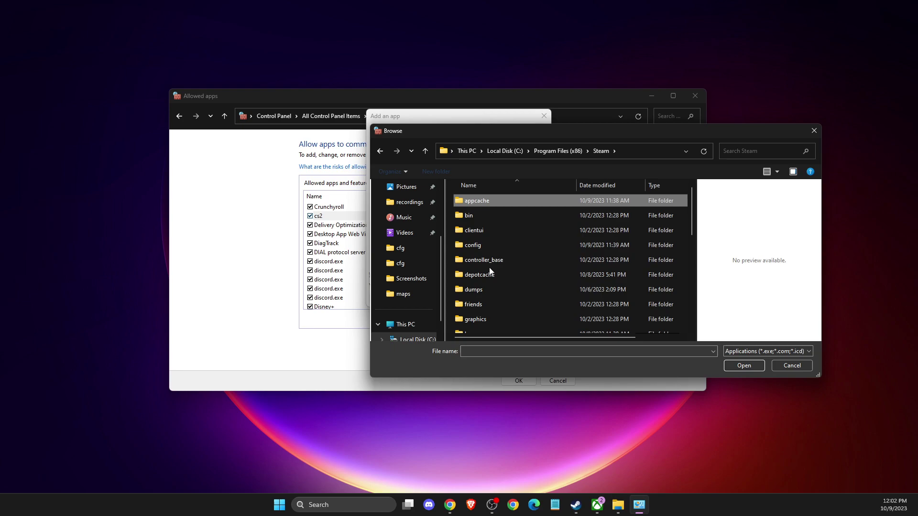
{"action": "scroll", "coordinate": [491, 273], "scroll_direction": "down", "scroll_amount": 2}
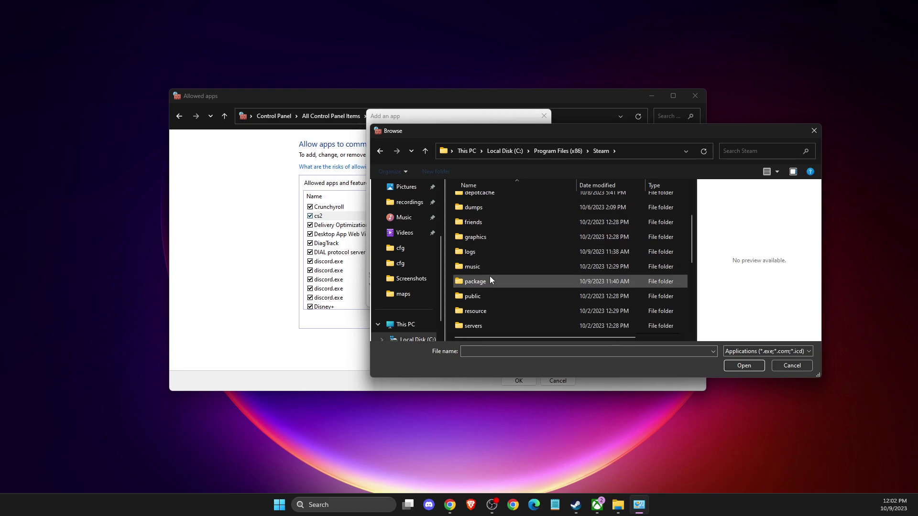
{"action": "scroll", "coordinate": [490, 277], "scroll_direction": "down", "scroll_amount": 2}
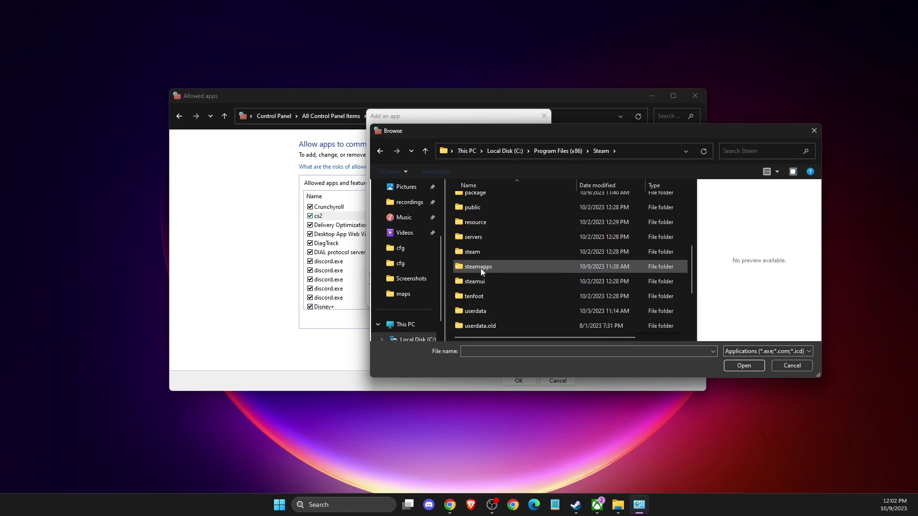
Step: Browse into steamapps\common\Counter-Strike Global Offensive\game\csgo\bin\win64
{"action": "double_click", "coordinate": [479, 267]}
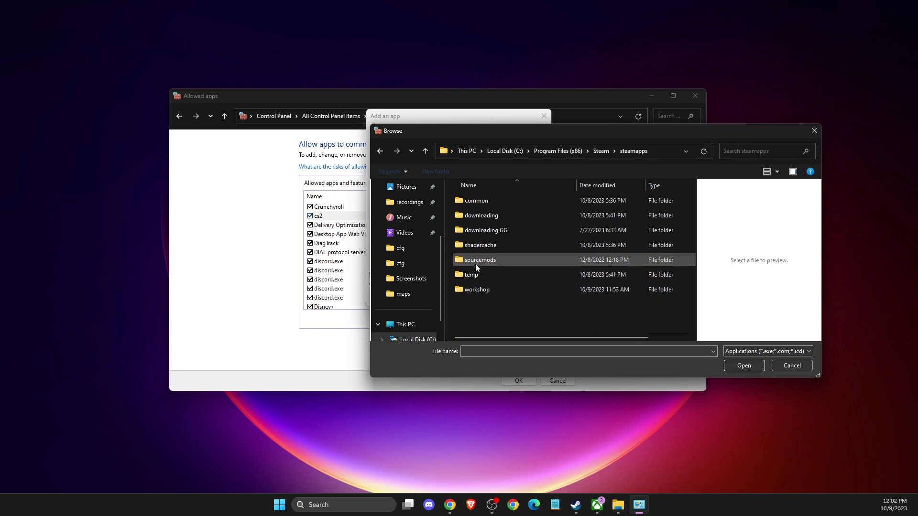
{"action": "double_click", "coordinate": [484, 200]}
{"action": "scroll", "coordinate": [507, 248], "scroll_direction": "down", "scroll_amount": 3}
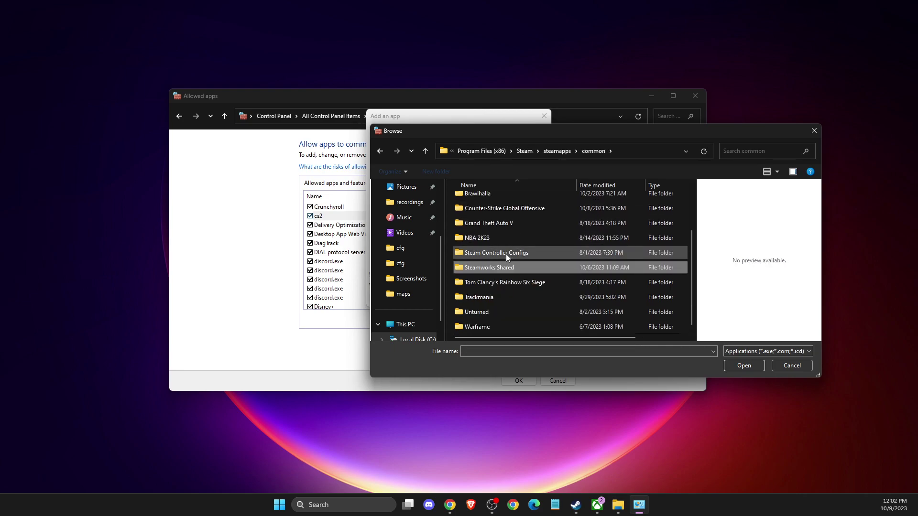
{"action": "double_click", "coordinate": [497, 208]}
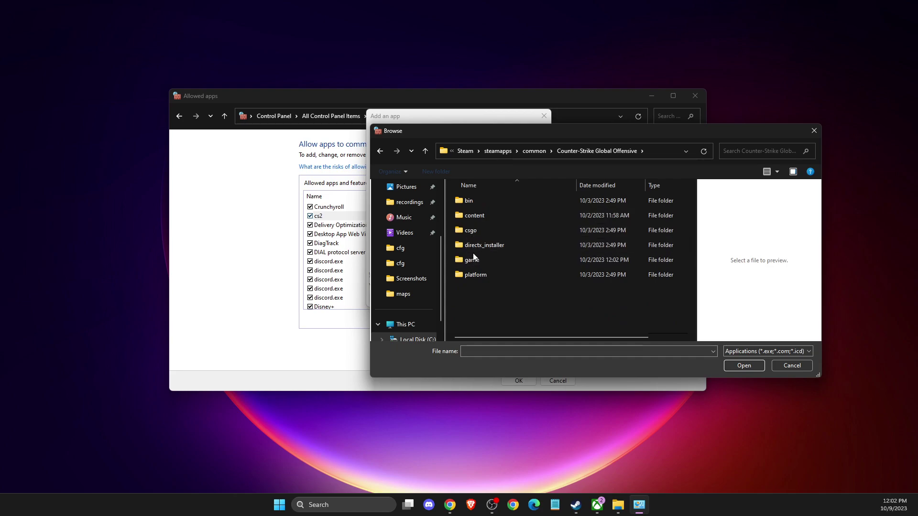
{"action": "double_click", "coordinate": [470, 261]}
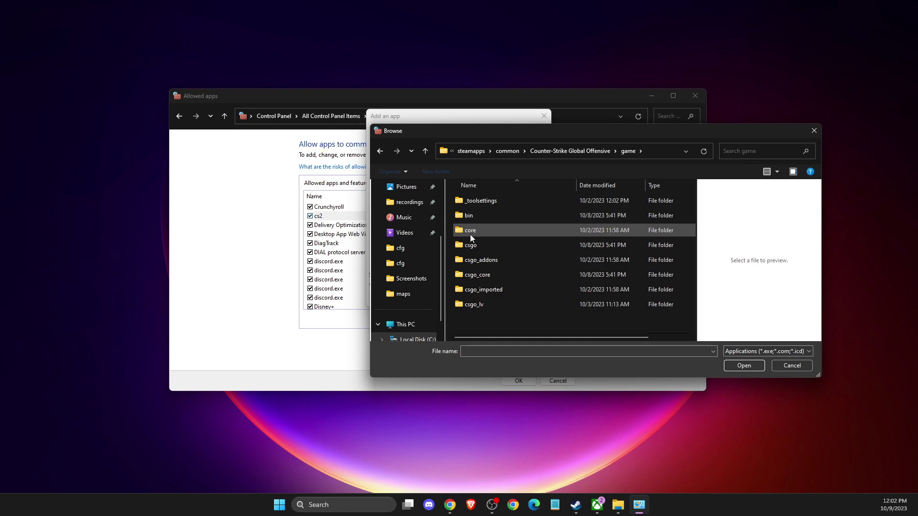
{"action": "double_click", "coordinate": [458, 249]}
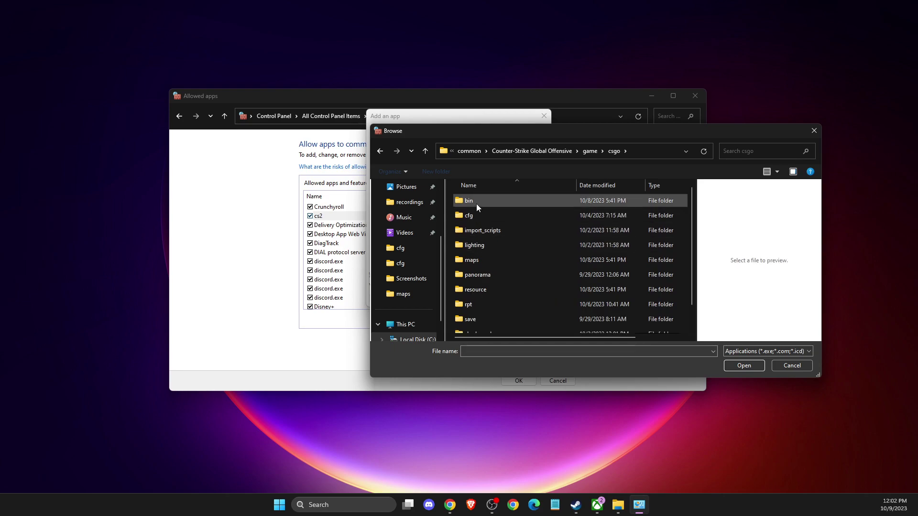
{"action": "double_click", "coordinate": [476, 204]}
{"action": "left_click", "coordinate": [475, 219]}
{"action": "double_click", "coordinate": [474, 216]}
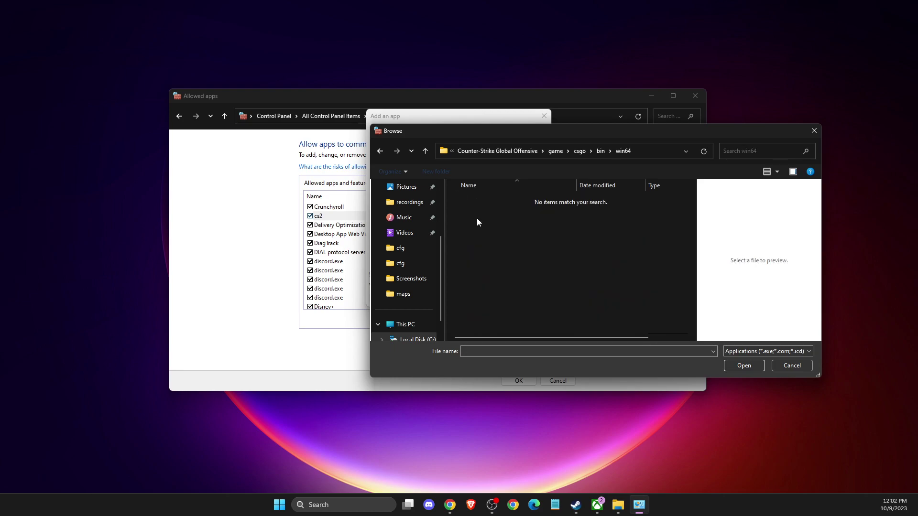
Step: Back up to the game folder and open game\bin\win64 instead
{"action": "left_click", "coordinate": [381, 151]}
{"action": "left_click", "coordinate": [381, 151]}
{"action": "left_click", "coordinate": [381, 151]}
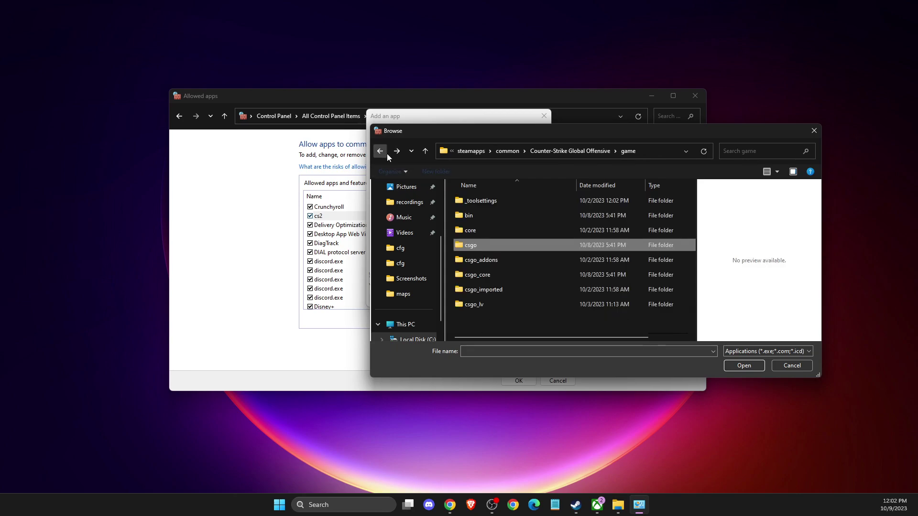
{"action": "double_click", "coordinate": [469, 216]}
{"action": "double_click", "coordinate": [469, 201]}
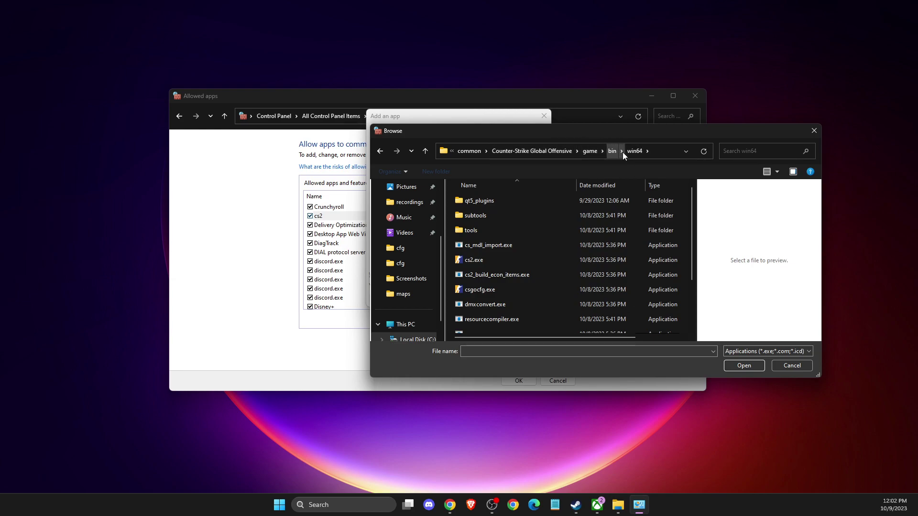
Step: Select cs2.exe and add it to the firewall's allowed apps
{"action": "scroll", "coordinate": [514, 223], "scroll_direction": "down", "scroll_amount": 1}
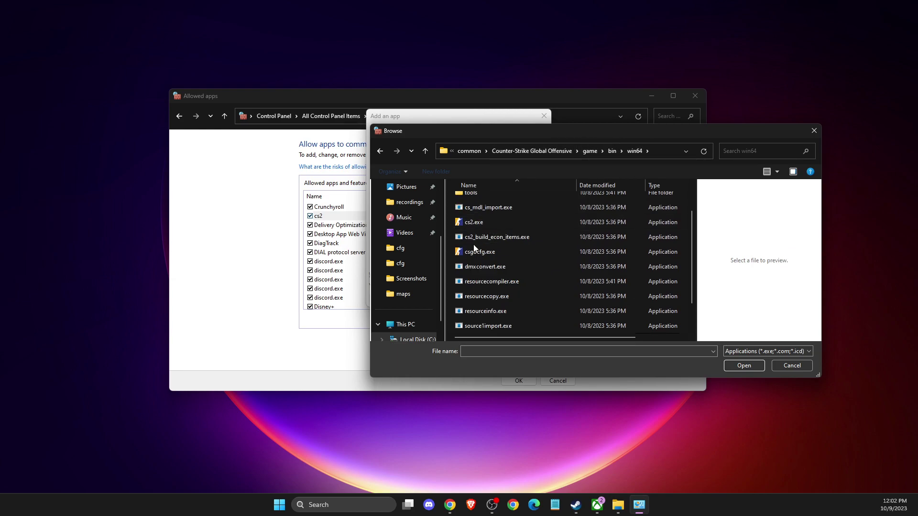
{"action": "left_click", "coordinate": [473, 223]}
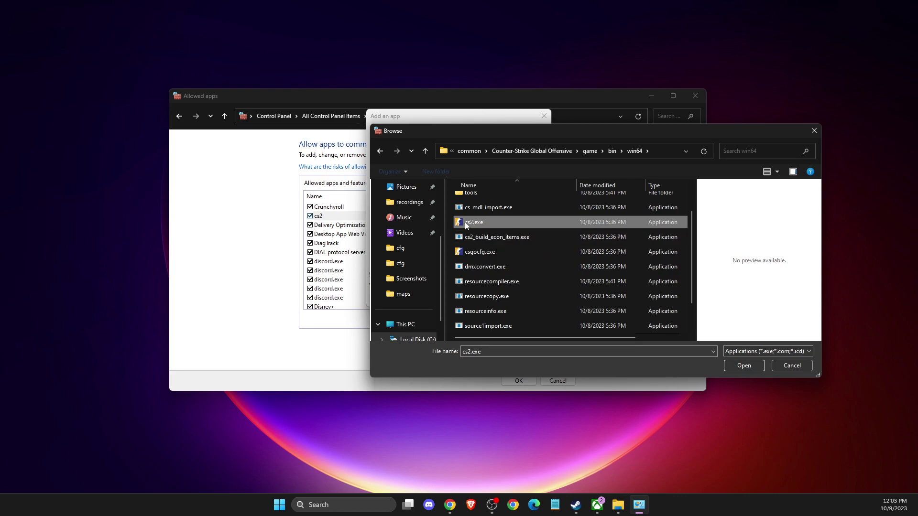
{"action": "left_click", "coordinate": [743, 366]}
{"action": "left_click", "coordinate": [491, 299]}
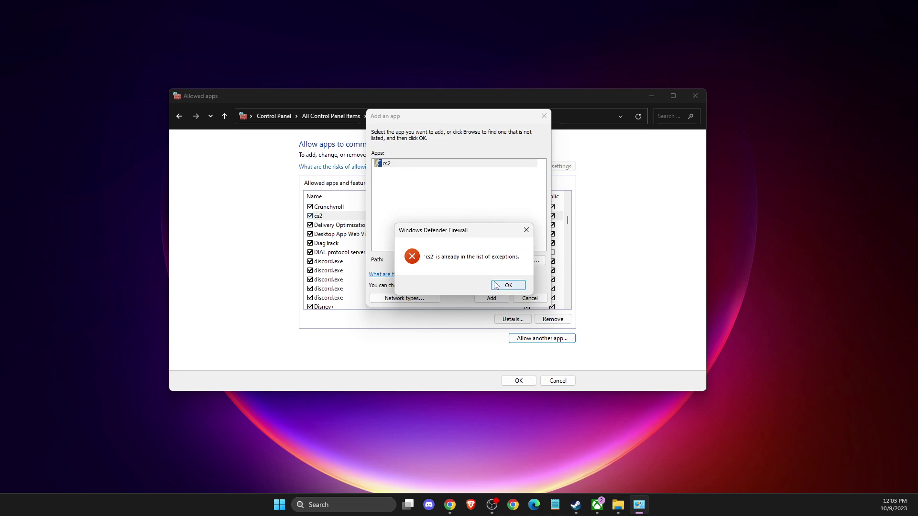
Step: Dismiss the already-in-exceptions error and close the firewall dialogs
{"action": "left_click", "coordinate": [500, 287]}
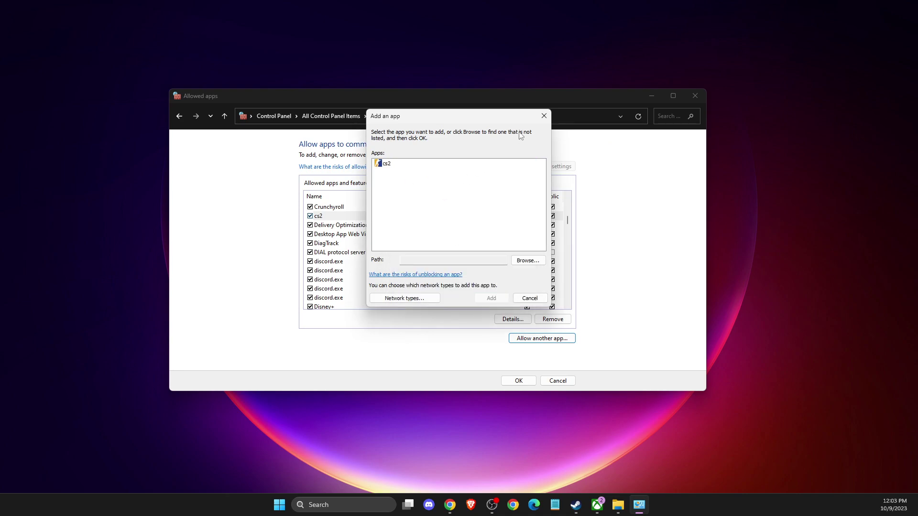
{"action": "left_click", "coordinate": [539, 119]}
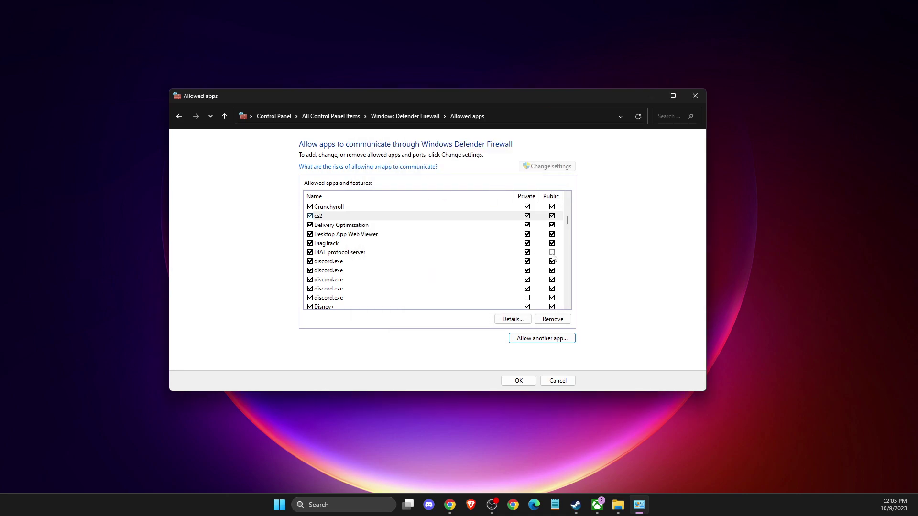
{"action": "left_click", "coordinate": [696, 96]}
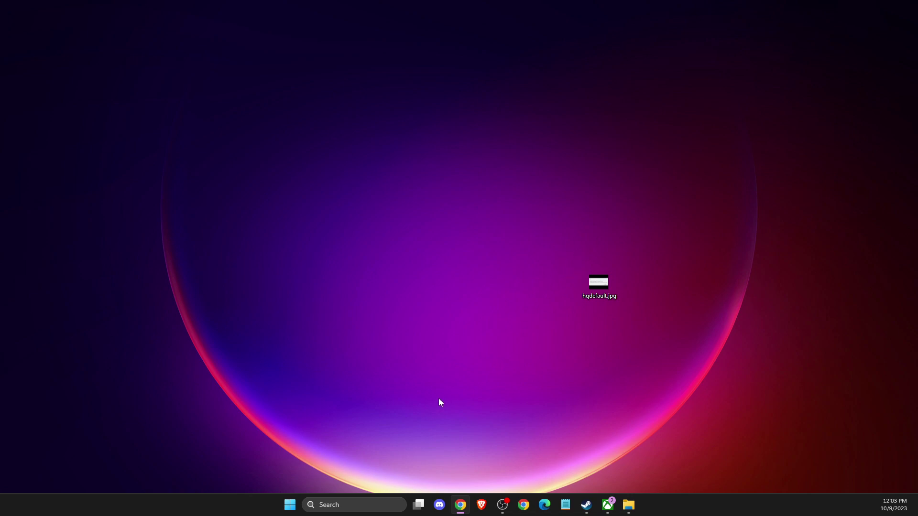
{"action": "left_click", "coordinate": [351, 506]}
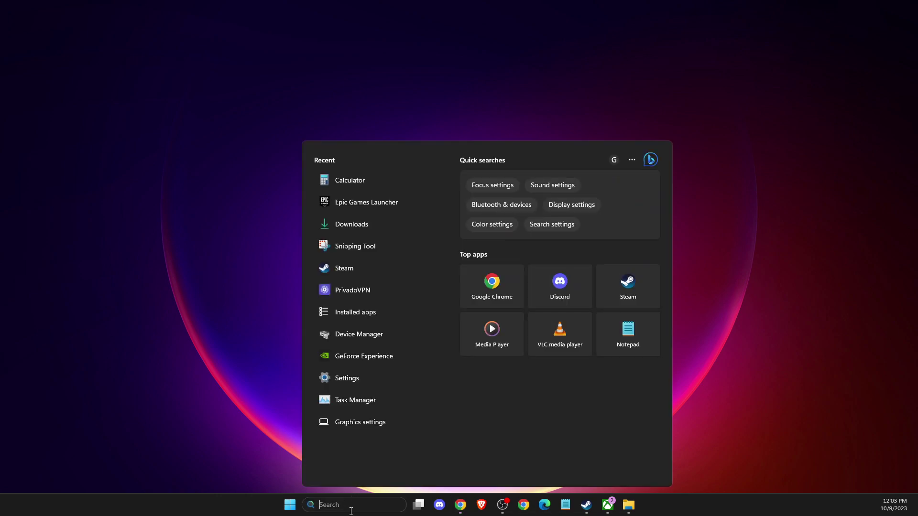
{"action": "type", "text": "steam"}
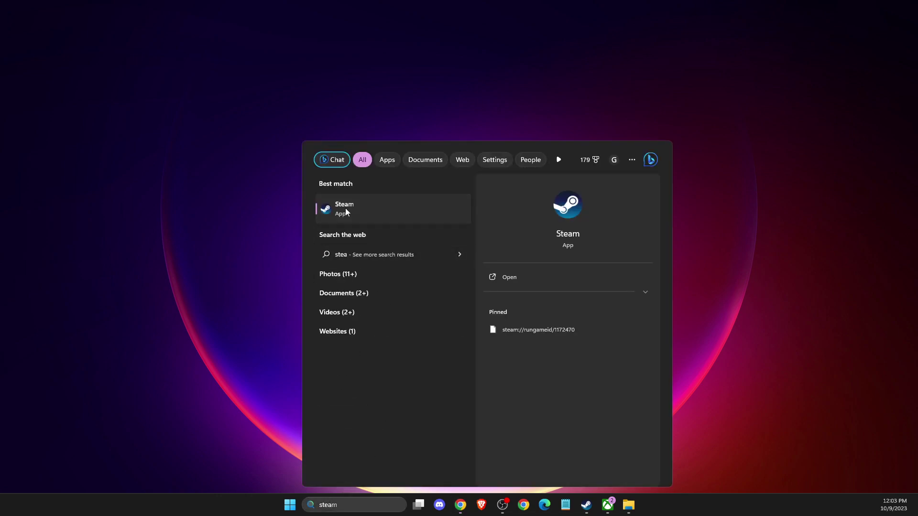
{"action": "right_click", "coordinate": [340, 209]}
{"action": "left_click", "coordinate": [383, 236]}
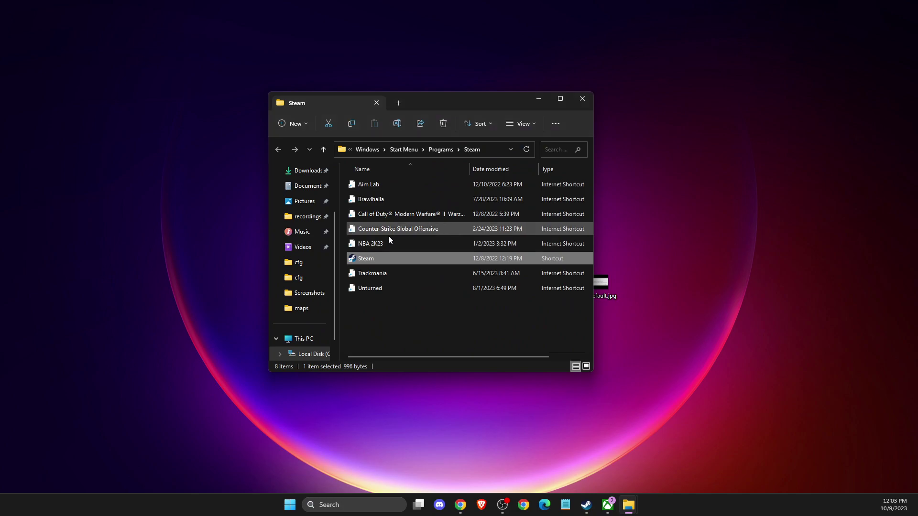
{"action": "right_click", "coordinate": [367, 260]}
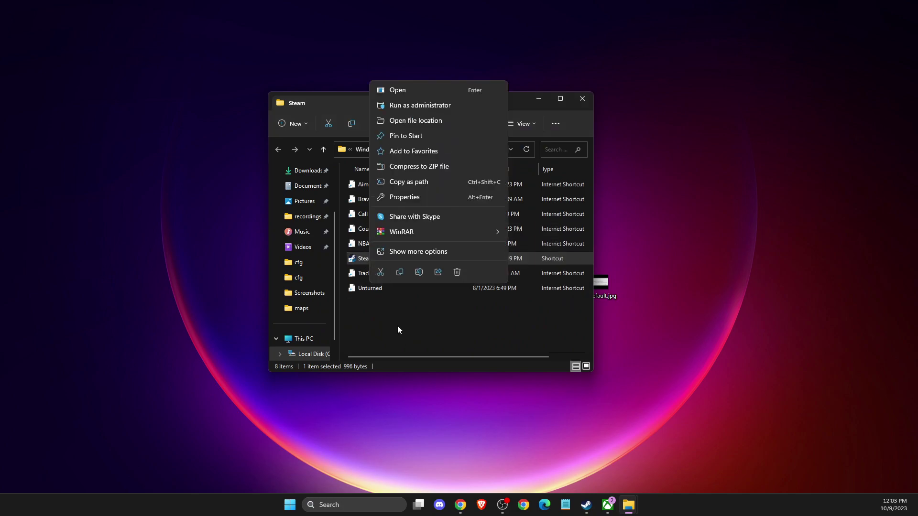
{"action": "left_click", "coordinate": [403, 198]}
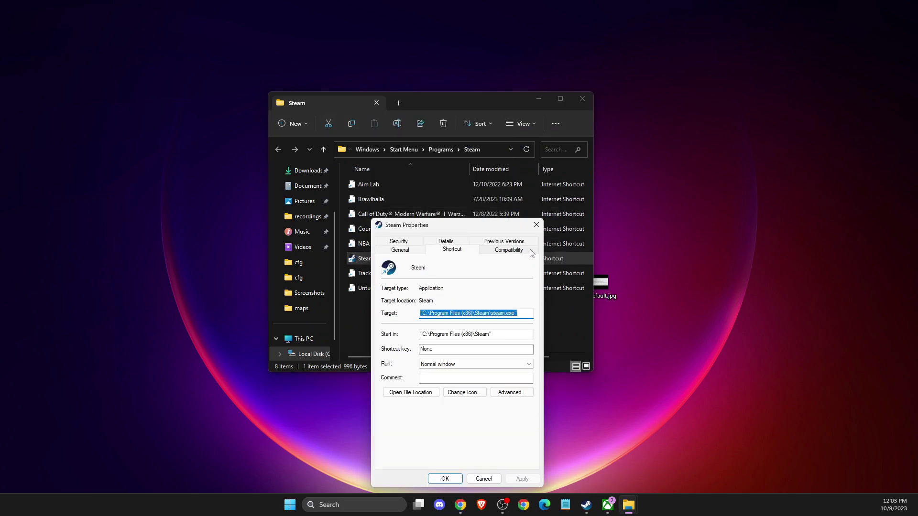
{"action": "left_click", "coordinate": [536, 225]}
{"action": "right_click", "coordinate": [375, 263]}
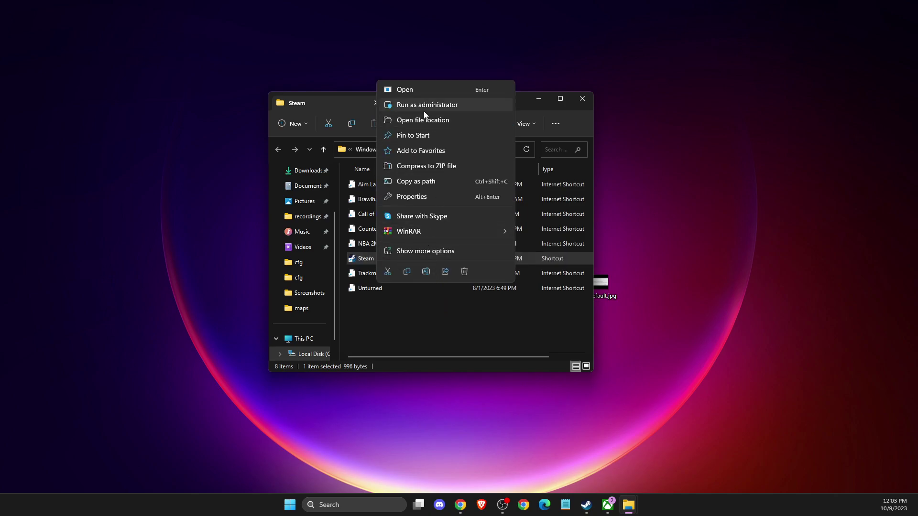
{"action": "left_click", "coordinate": [582, 99]}
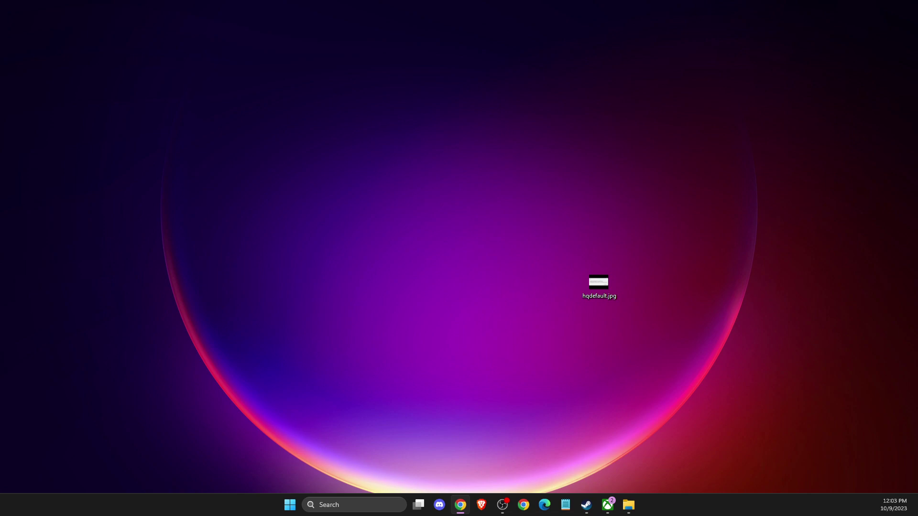
Step: Open Properties for the Steam folder in C:\Program Files (x86)
{"action": "key", "text": "super+e"}
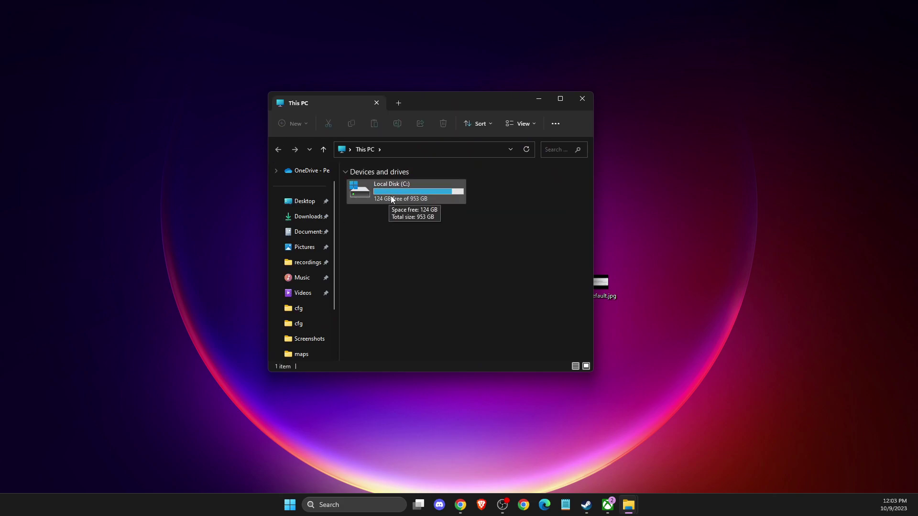
{"action": "double_click", "coordinate": [392, 199]}
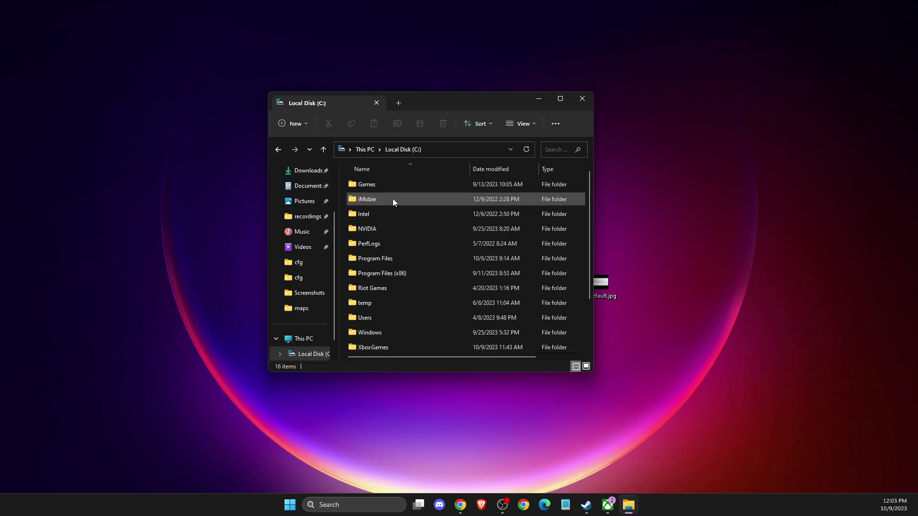
{"action": "double_click", "coordinate": [397, 275]}
{"action": "right_click", "coordinate": [371, 186]}
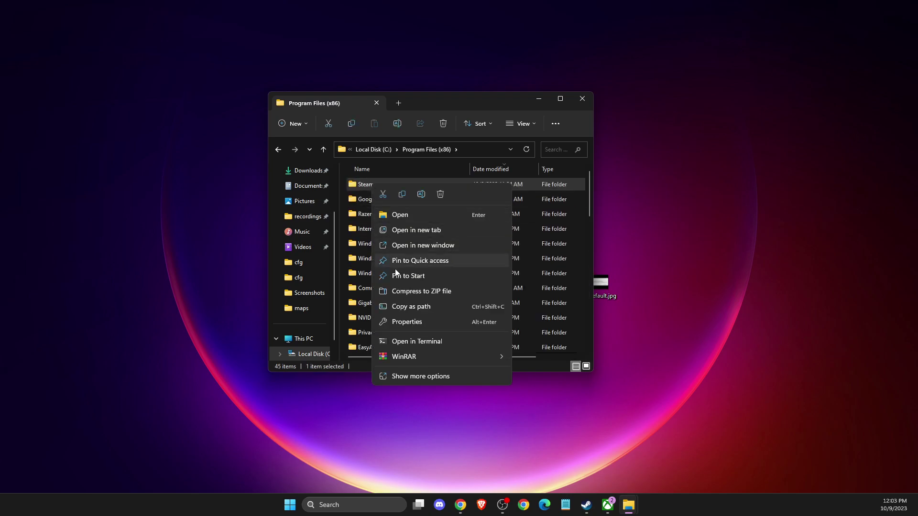
{"action": "left_click", "coordinate": [423, 378]}
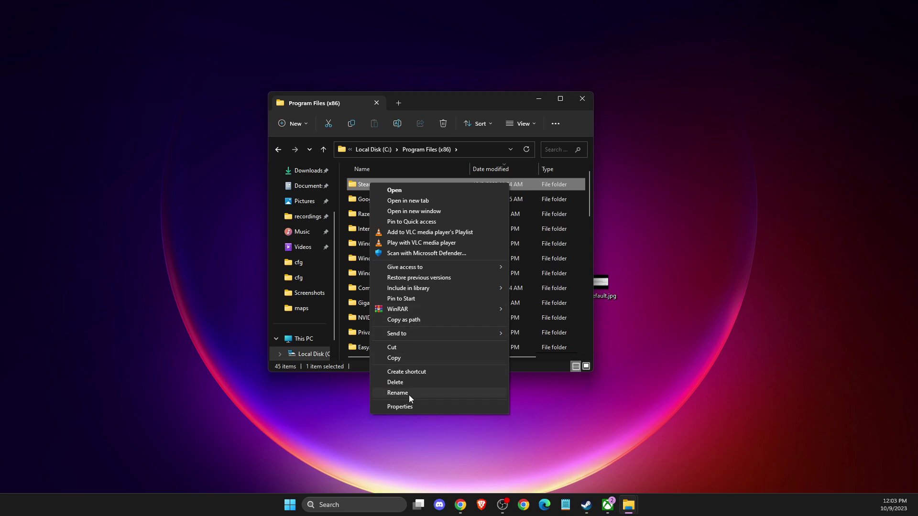
{"action": "left_click", "coordinate": [402, 406]}
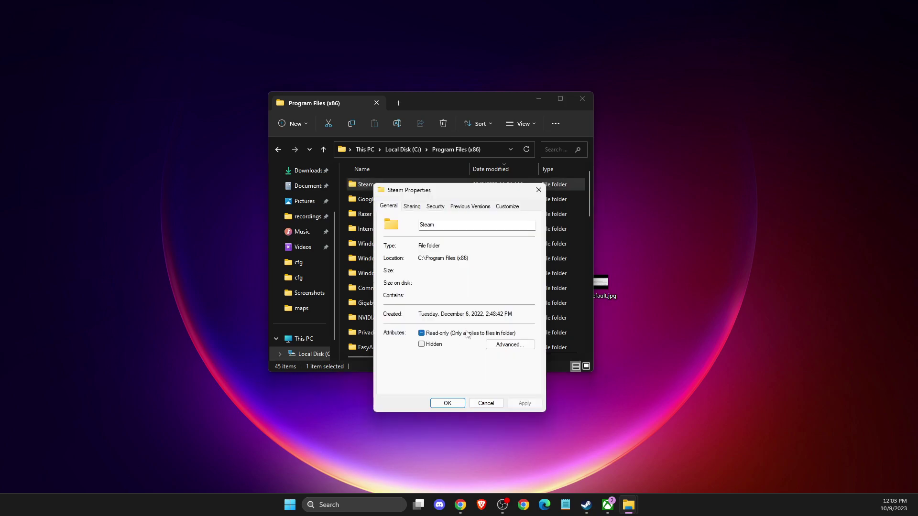
Step: Clear the Steam folder's Read-only attribute for all its contents and close Properties
{"action": "left_click", "coordinate": [422, 333]}
{"action": "left_click", "coordinate": [524, 403]}
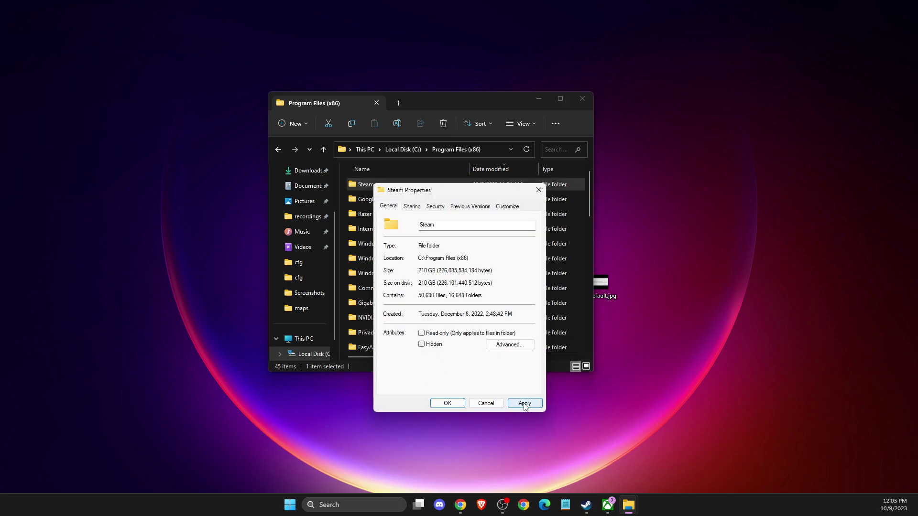
{"action": "left_click", "coordinate": [502, 312]}
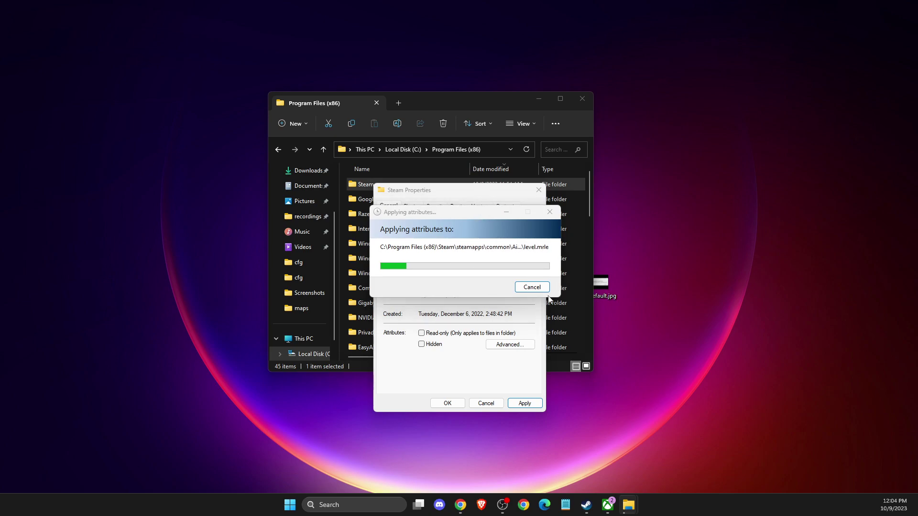
{"action": "left_click", "coordinate": [529, 286]}
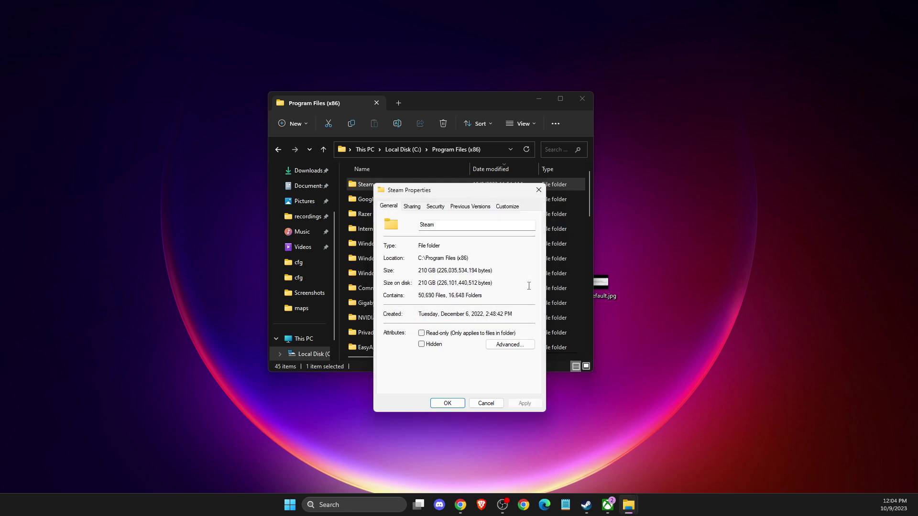
{"action": "left_click", "coordinate": [538, 190]}
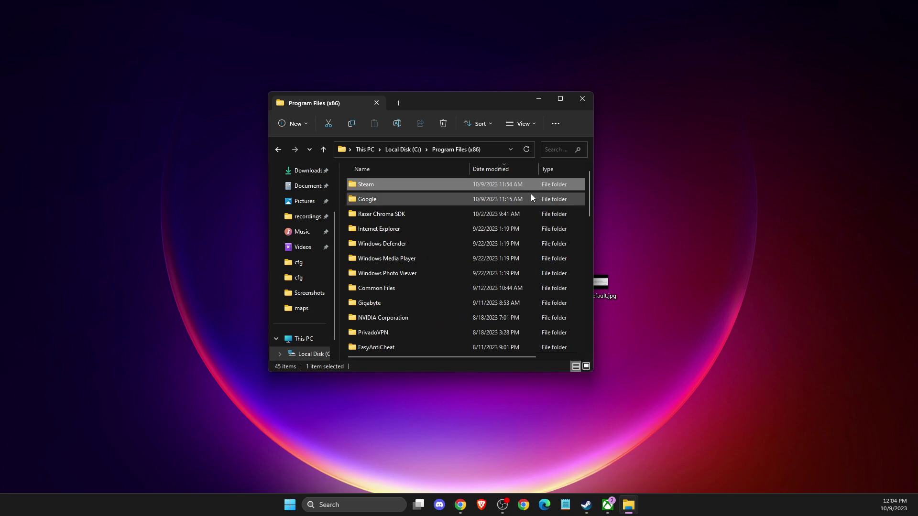
Step: Close File Explorer, view Steam's Downloads settings down to Clear Download Cache, then close Settings
{"action": "left_click", "coordinate": [581, 99]}
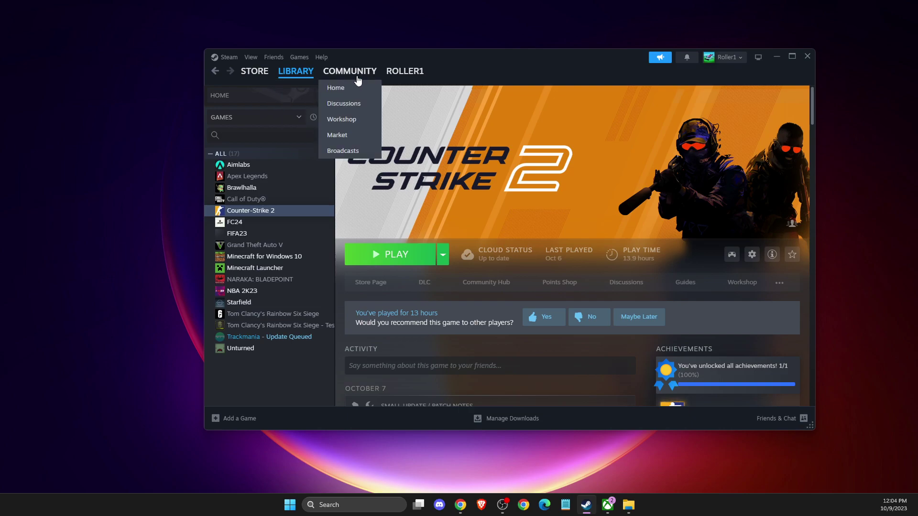
{"action": "left_click", "coordinate": [225, 57]}
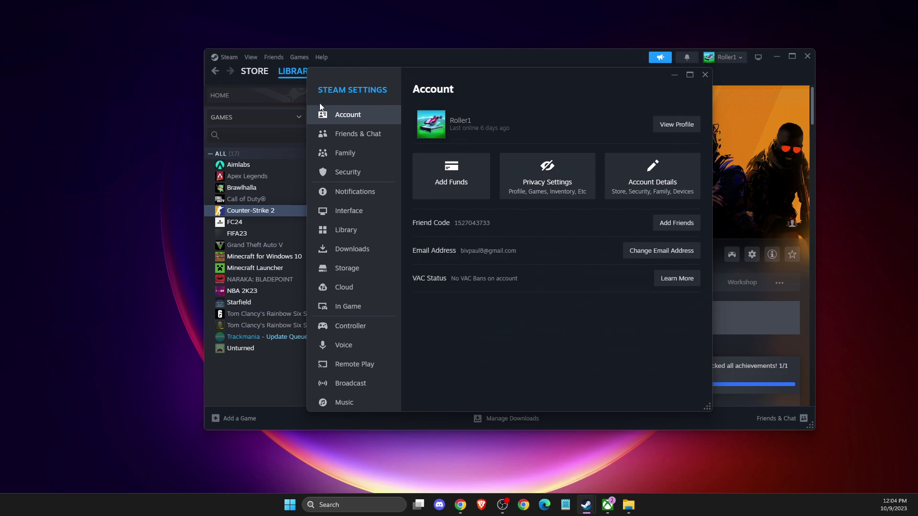
{"action": "left_click", "coordinate": [362, 254]}
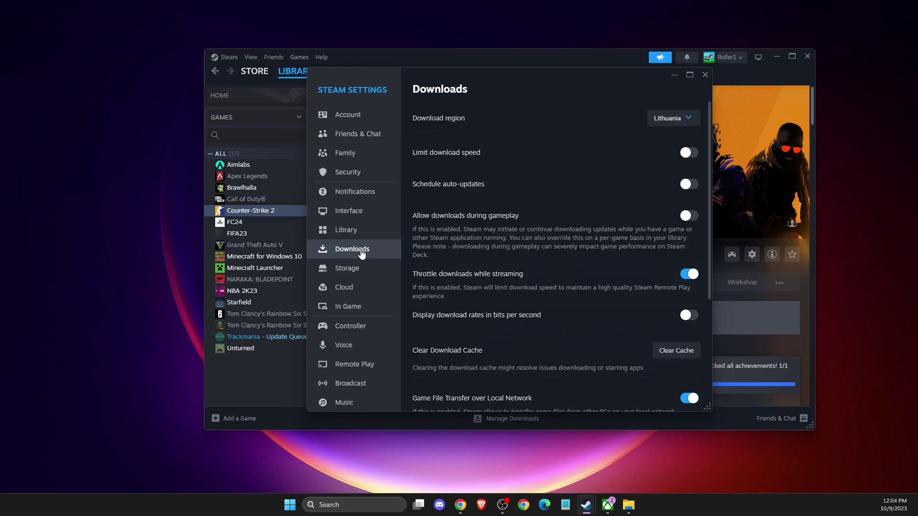
{"action": "scroll", "coordinate": [550, 289], "scroll_direction": "down", "scroll_amount": 2}
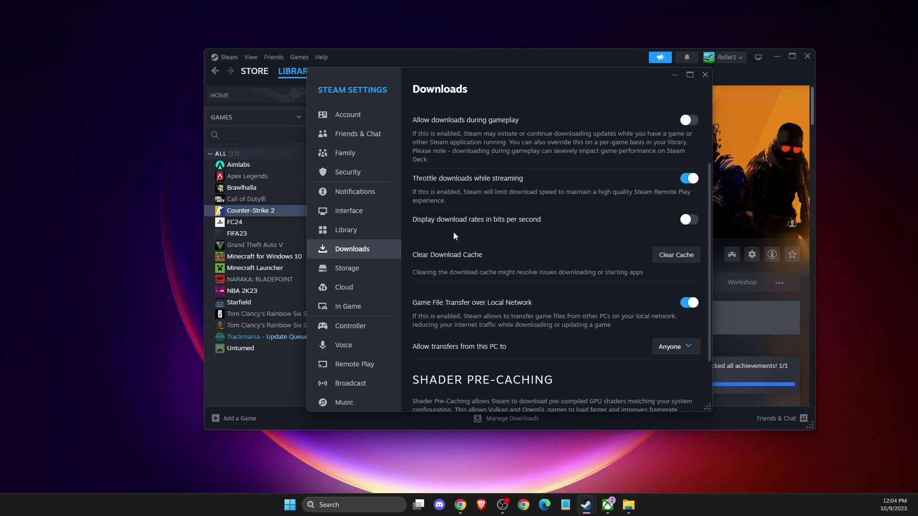
{"action": "left_click", "coordinate": [704, 75]}
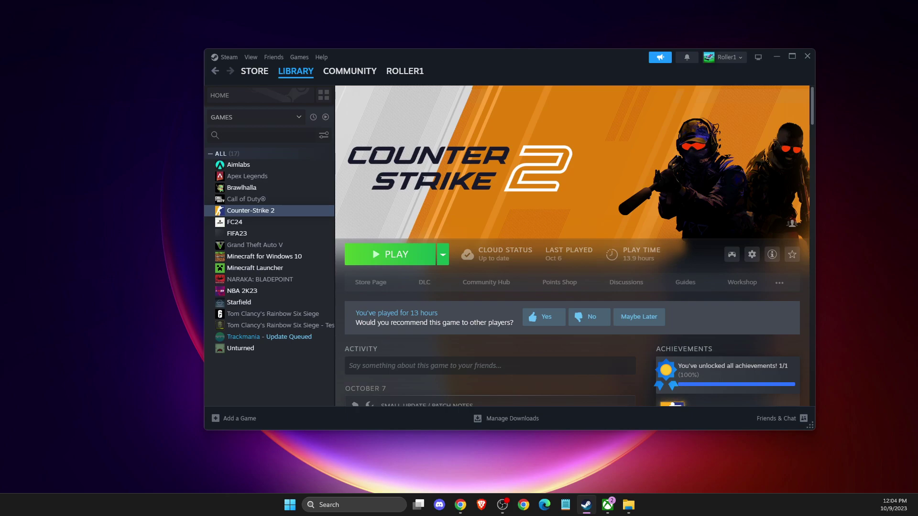
{"action": "right_click", "coordinate": [238, 212]}
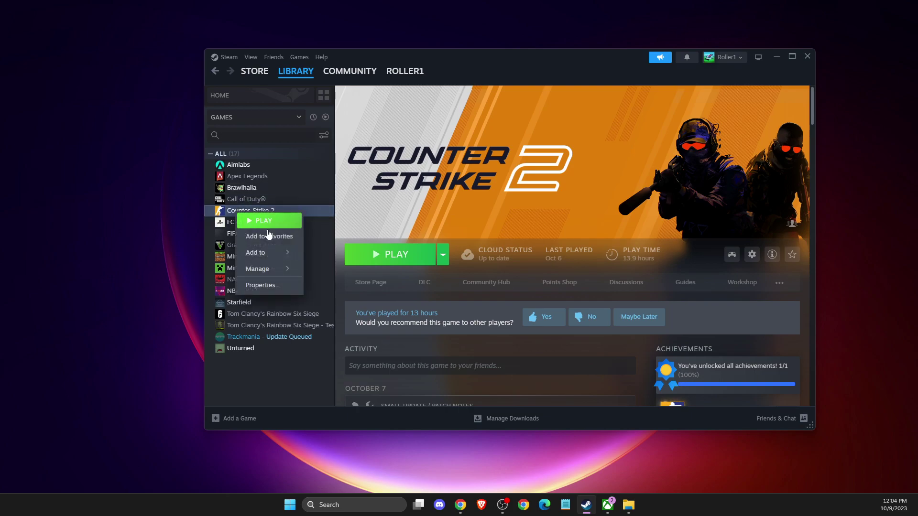
{"action": "left_click", "coordinate": [264, 286]}
{"action": "left_click", "coordinate": [341, 187]}
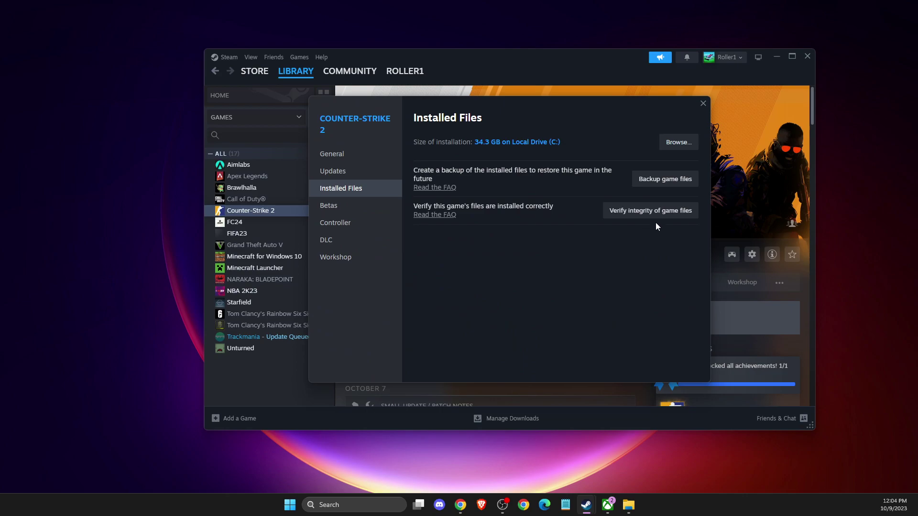
{"action": "left_click", "coordinate": [700, 108]}
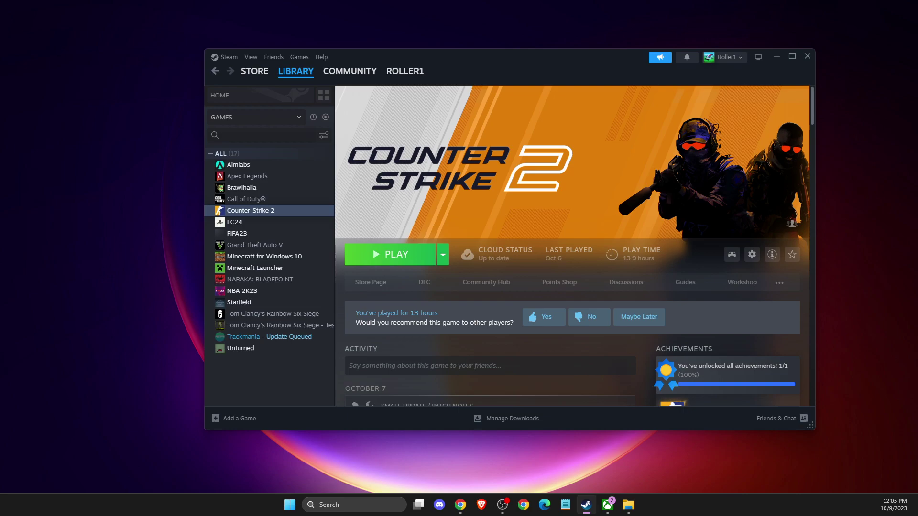
Step: Check Counter-Strike 2's Manage menu, dismiss it, and close the Steam window
{"action": "right_click", "coordinate": [242, 215]}
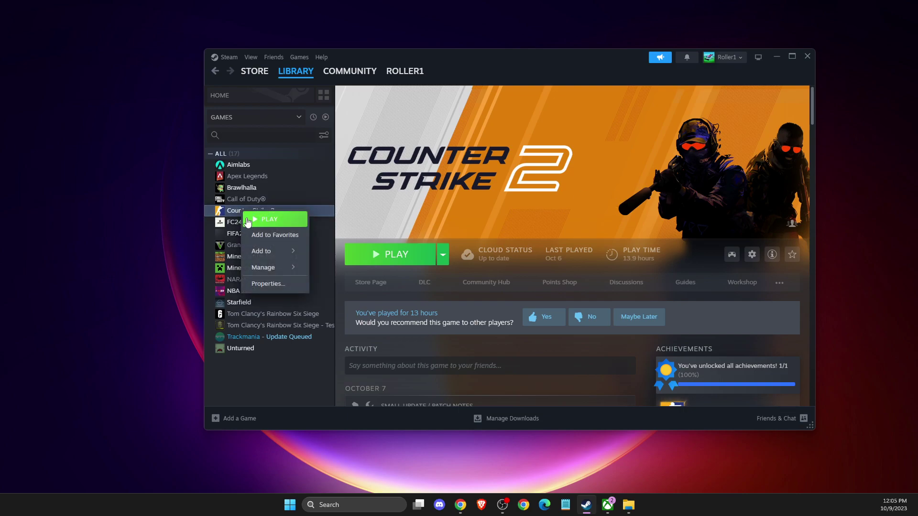
{"action": "mouse_move", "coordinate": [269, 267]}
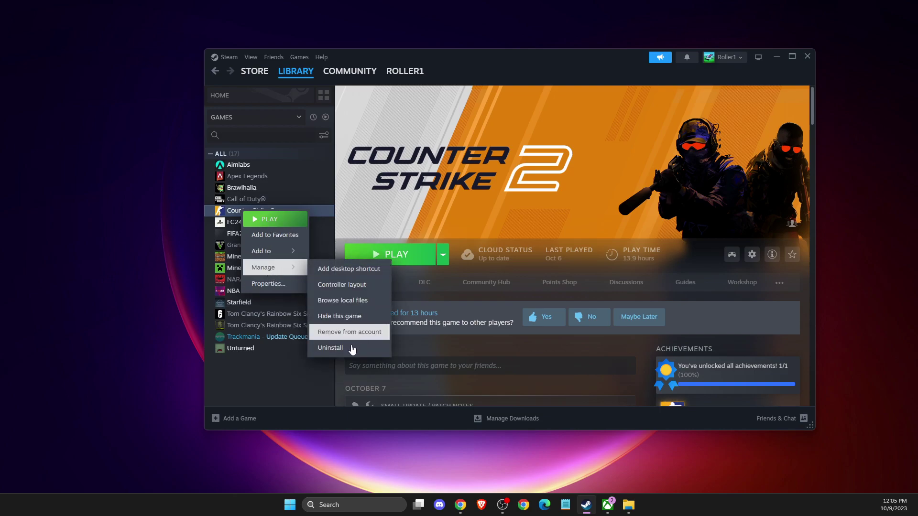
{"action": "left_click", "coordinate": [132, 242]}
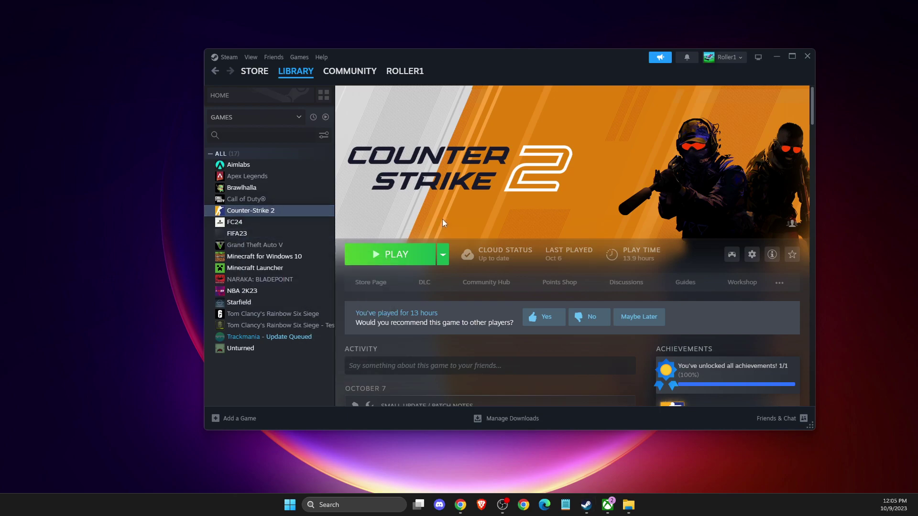
{"action": "left_click", "coordinate": [807, 57]}
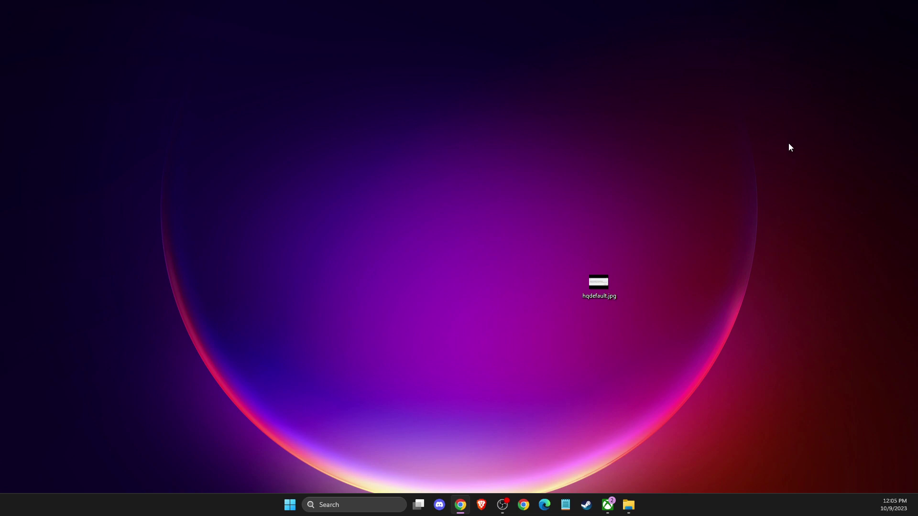